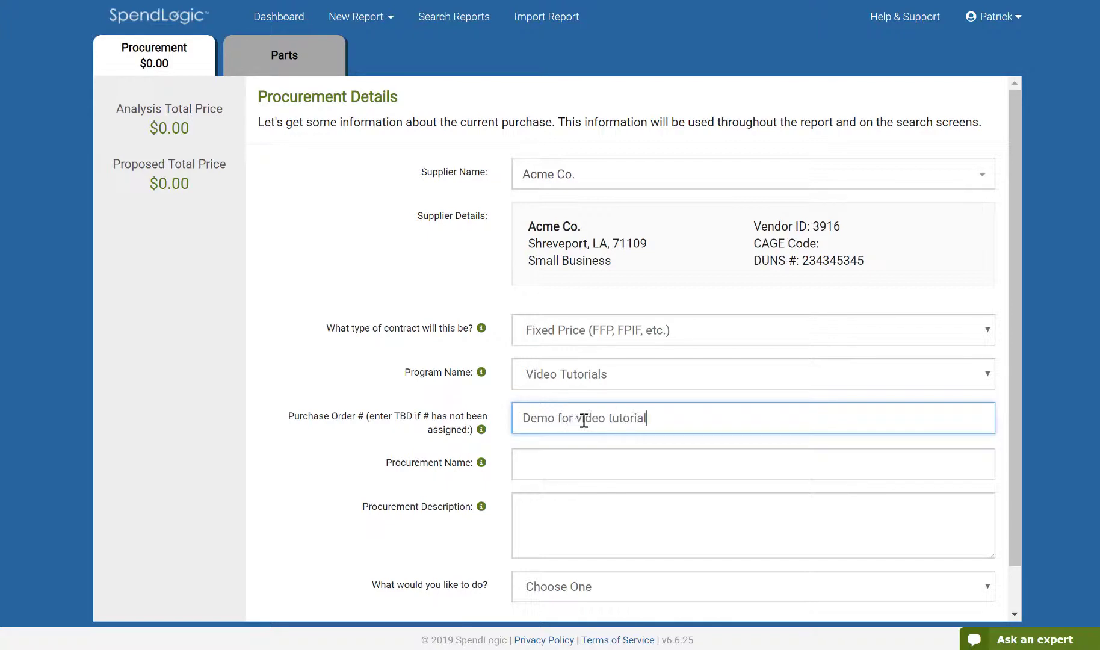
Fill the procurement name and description with 'Demo for video tutorial', choose to write a non-competitive report, and continue
key("ctrl+a")
key("ctrl+c")
key("Tab")
key("ctrl+v")
key("Tab")
key("ctrl+v")
left_click(598, 589)
left_click(607, 505)
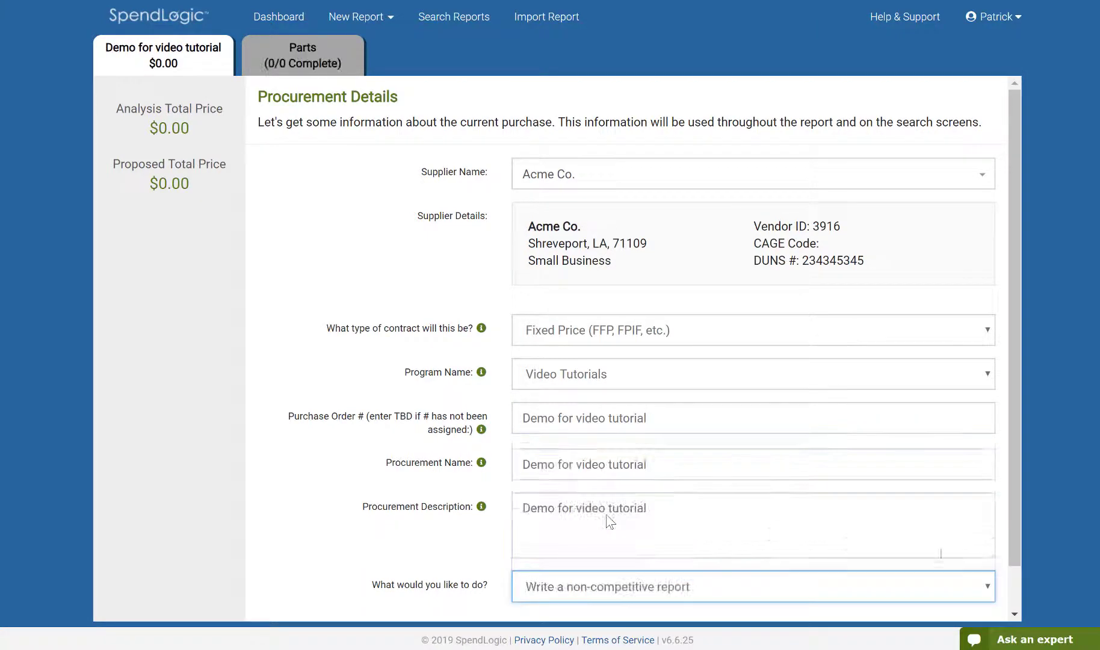
left_click(1015, 613)
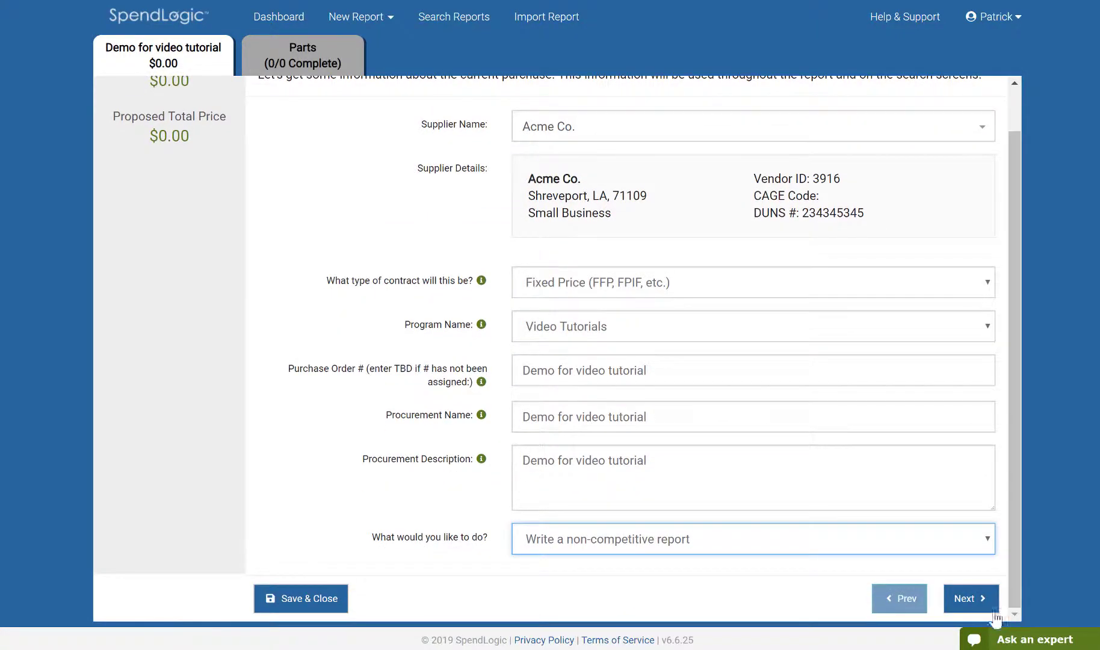
left_click(971, 598)
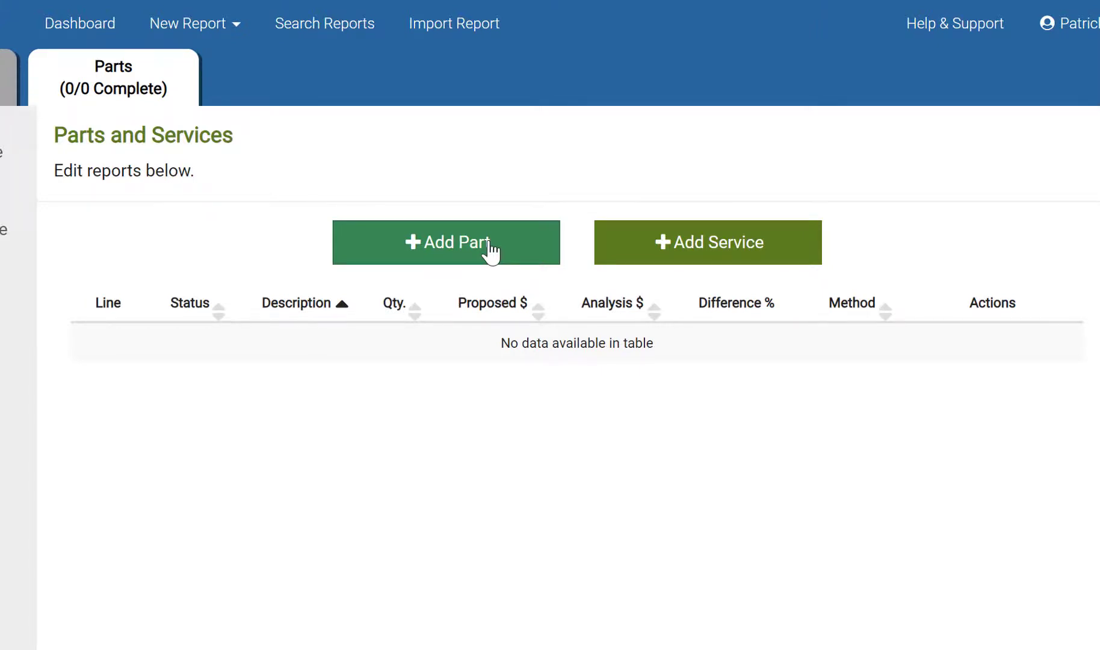
left_click(490, 251)
left_click(351, 150)
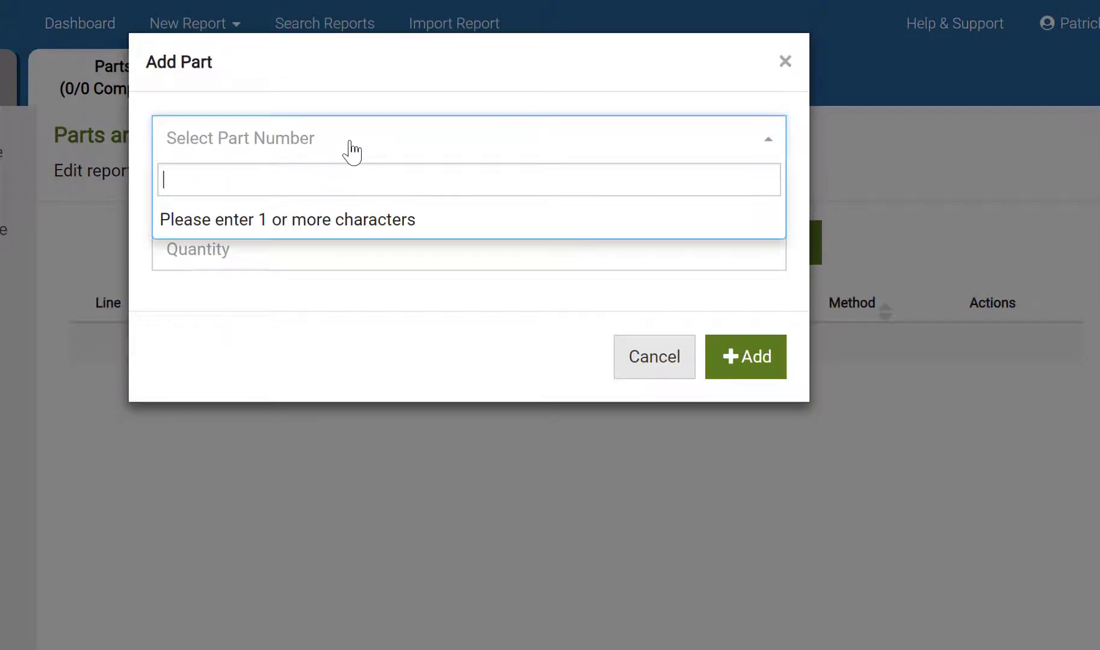
type("001")
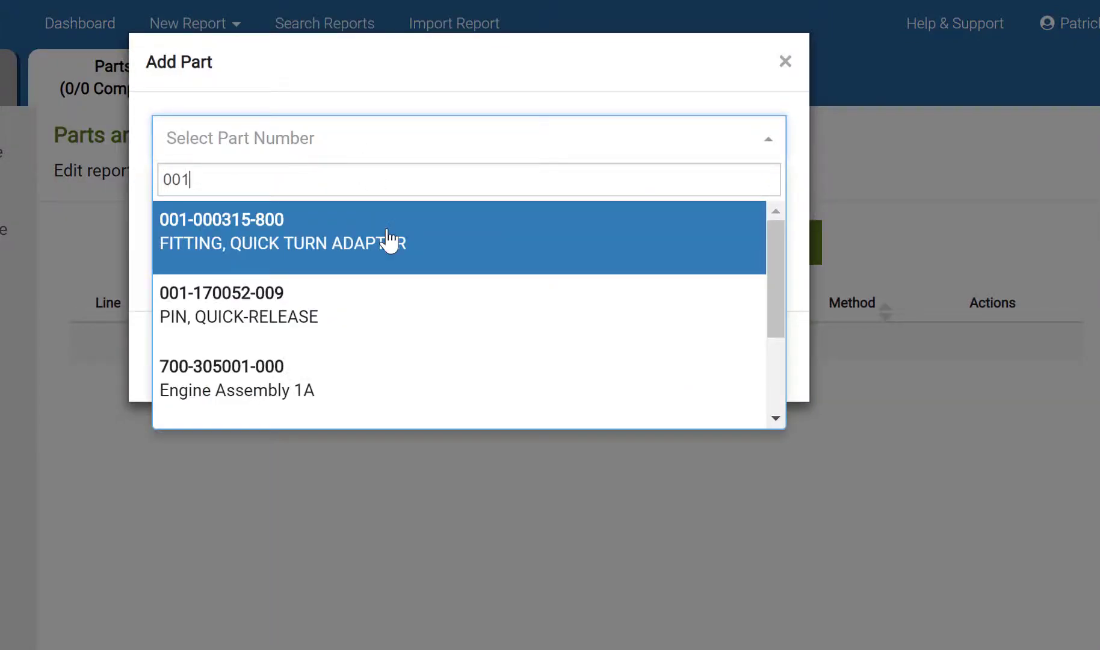
left_click(397, 264)
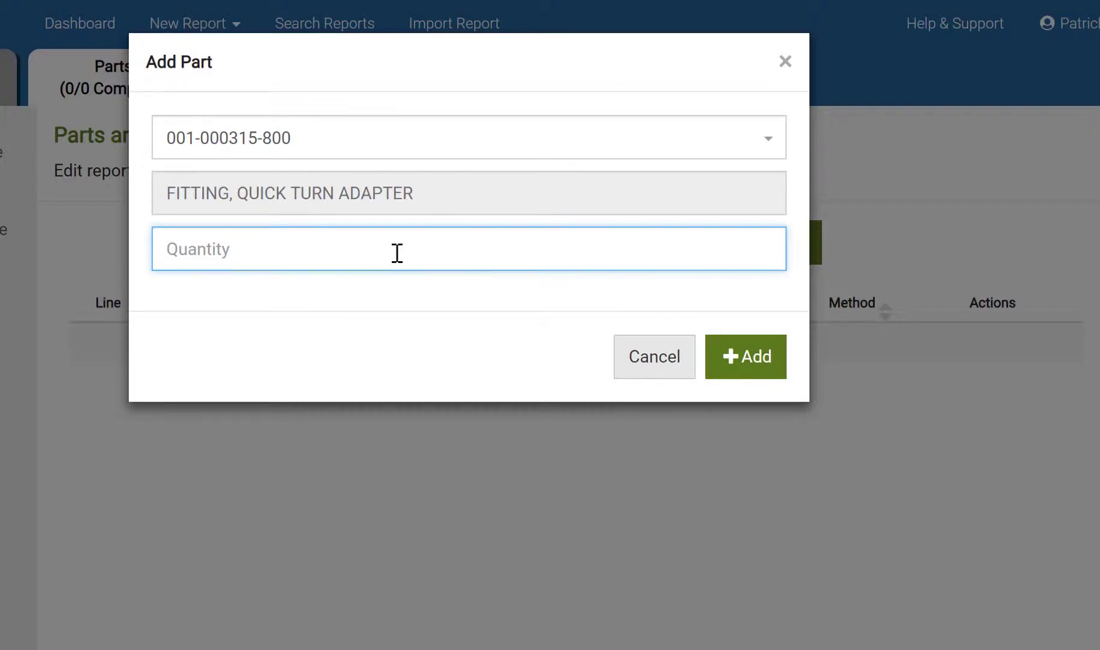
type("25")
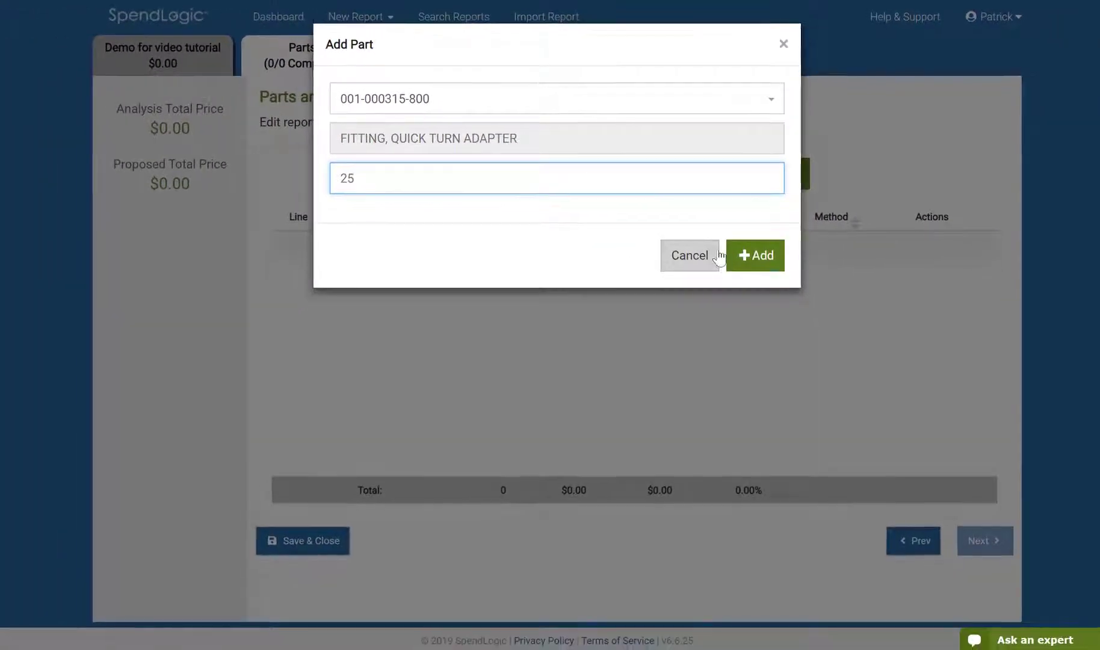
left_click(734, 314)
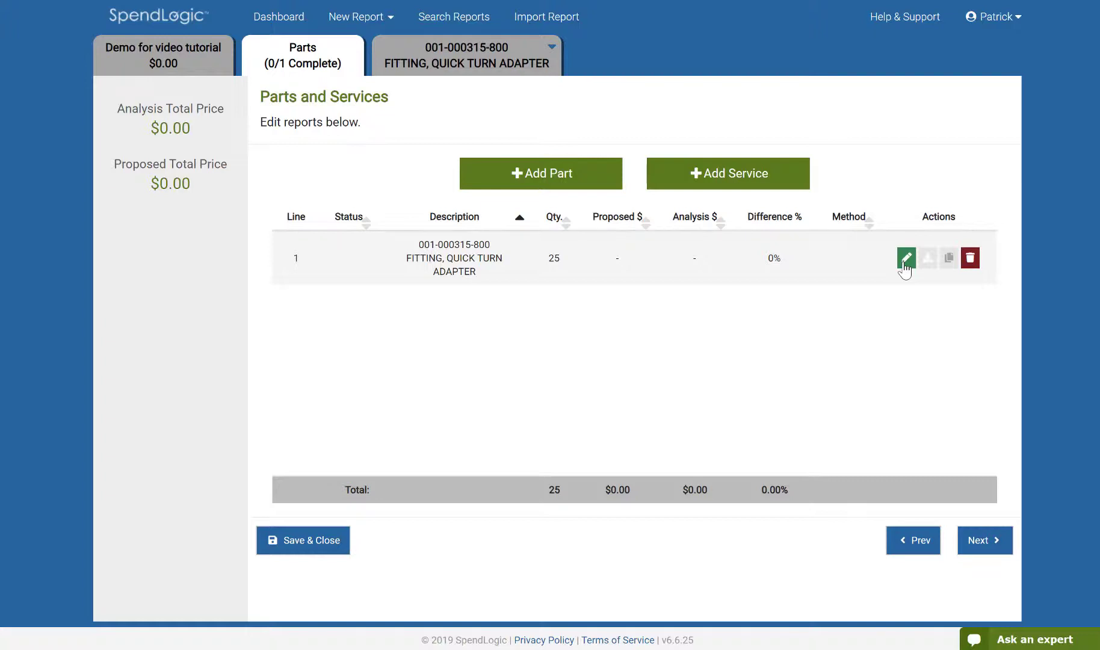
Create a new Published Price List report for the part and continue past the part and quantity page
left_click(905, 258)
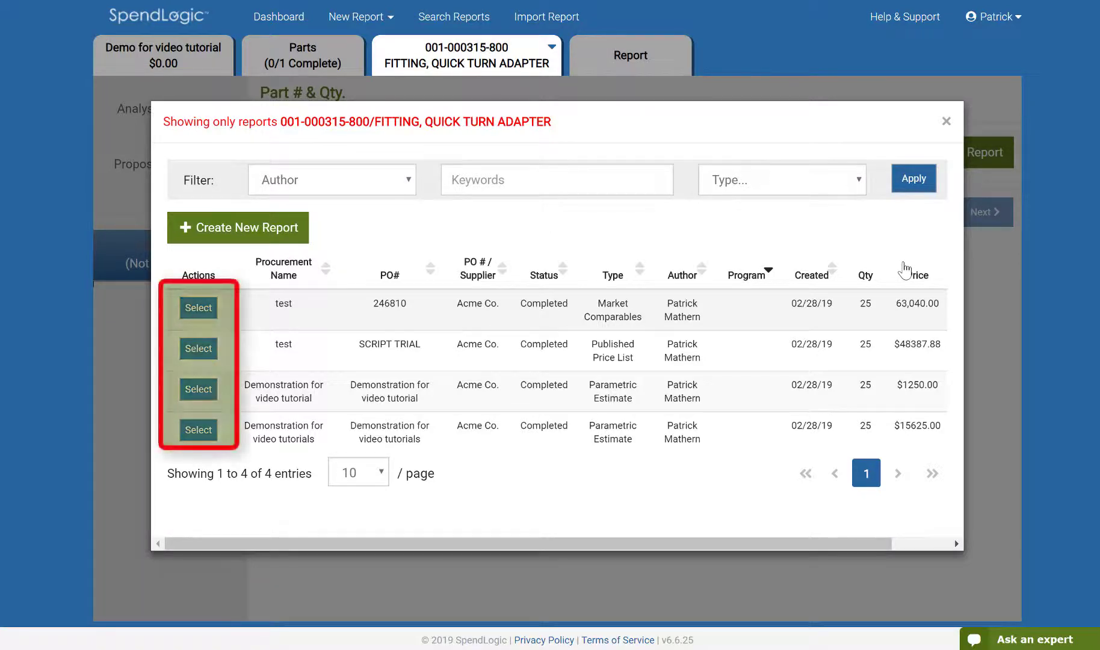
left_click(283, 227)
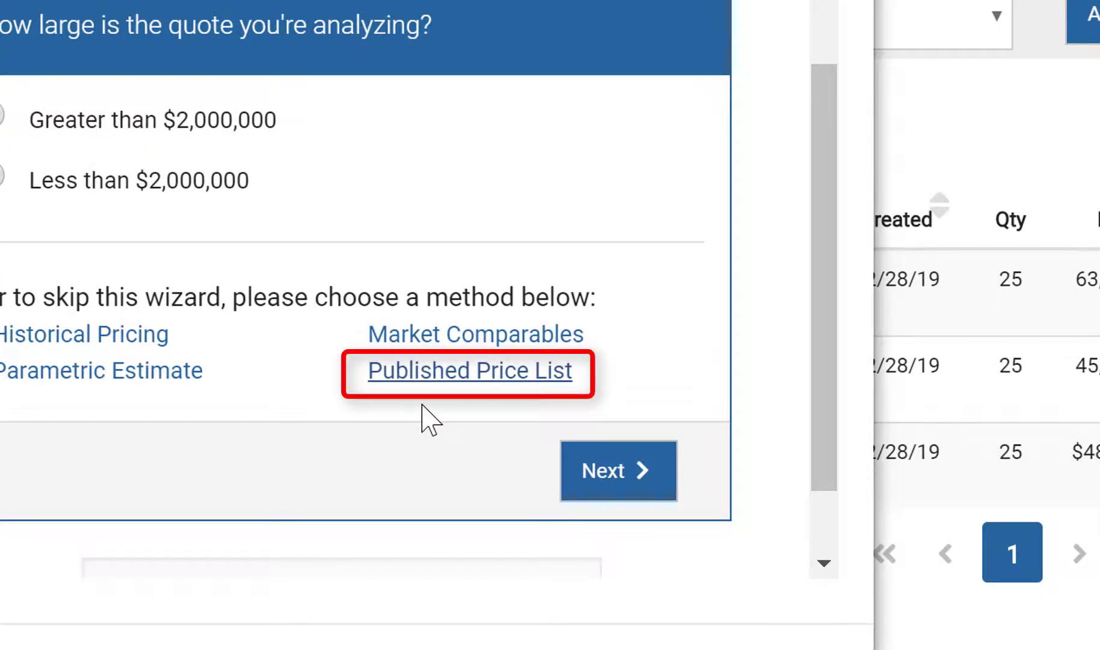
left_click(438, 383)
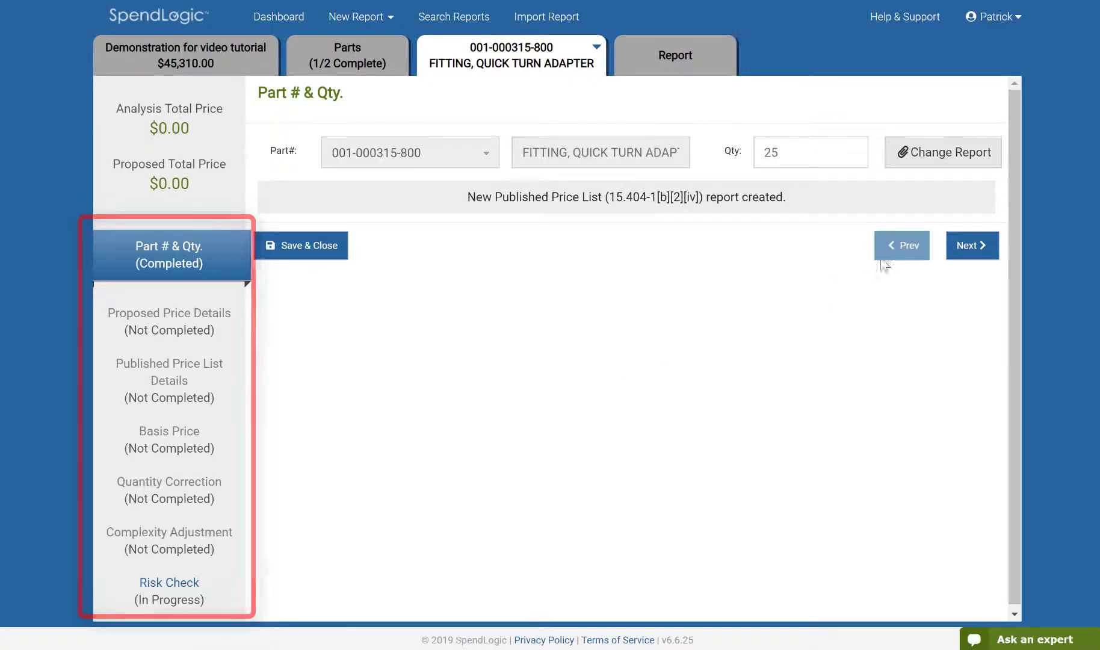
left_click(970, 248)
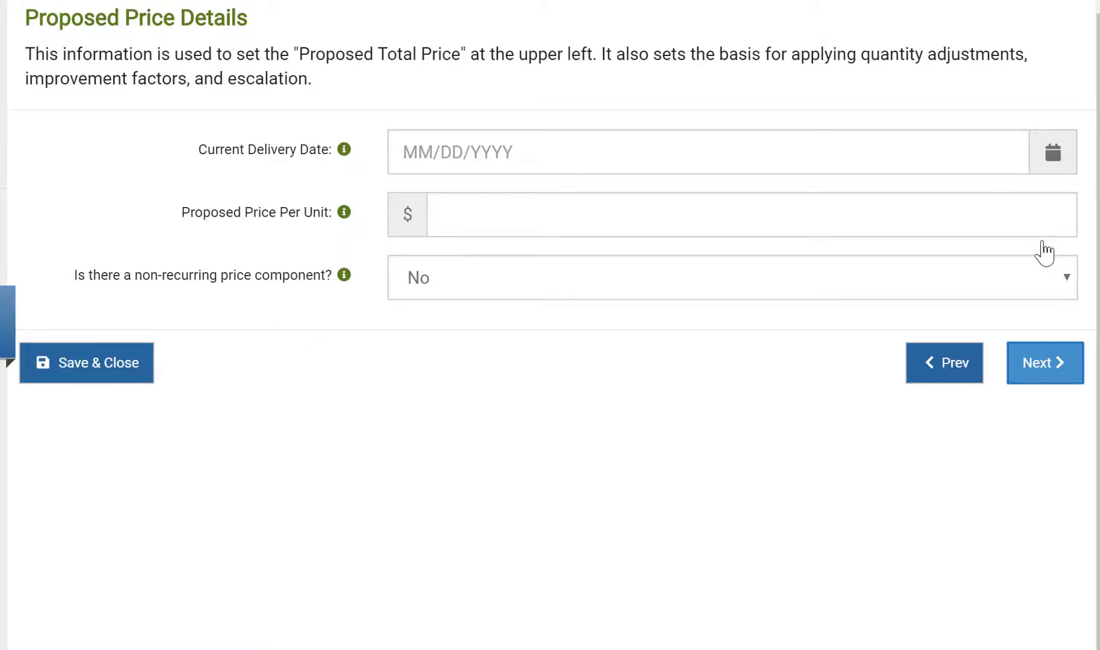
Set the current delivery date to 1/1/2019 and the proposed price per unit to $550, then continue
left_click(512, 155)
type("1/1/2019")
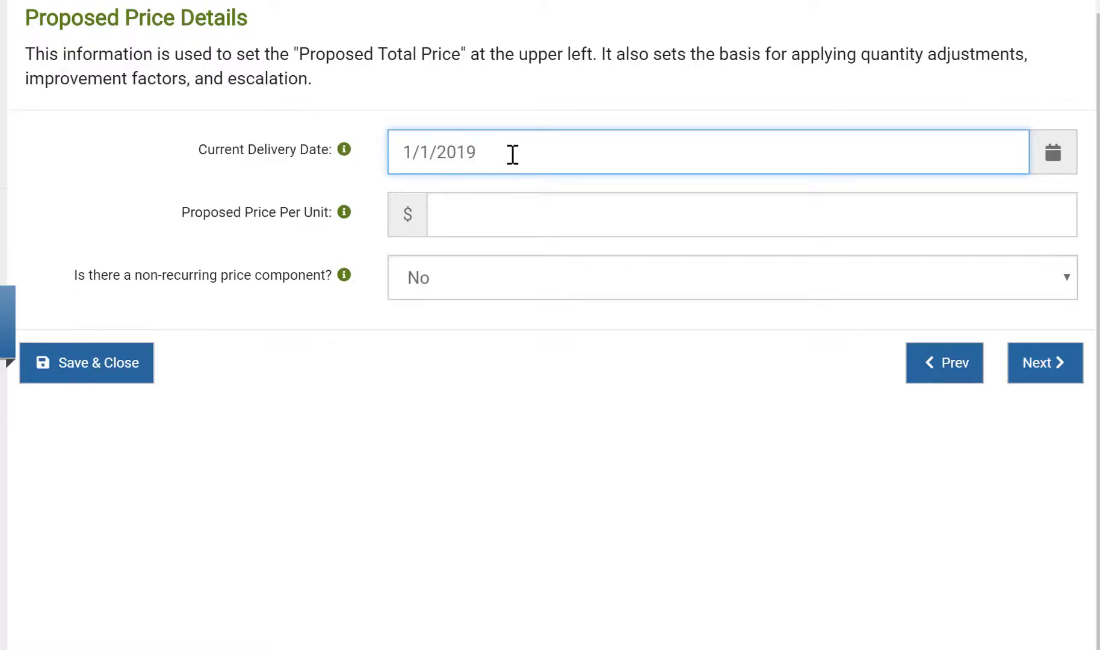
left_click(526, 217)
type("550")
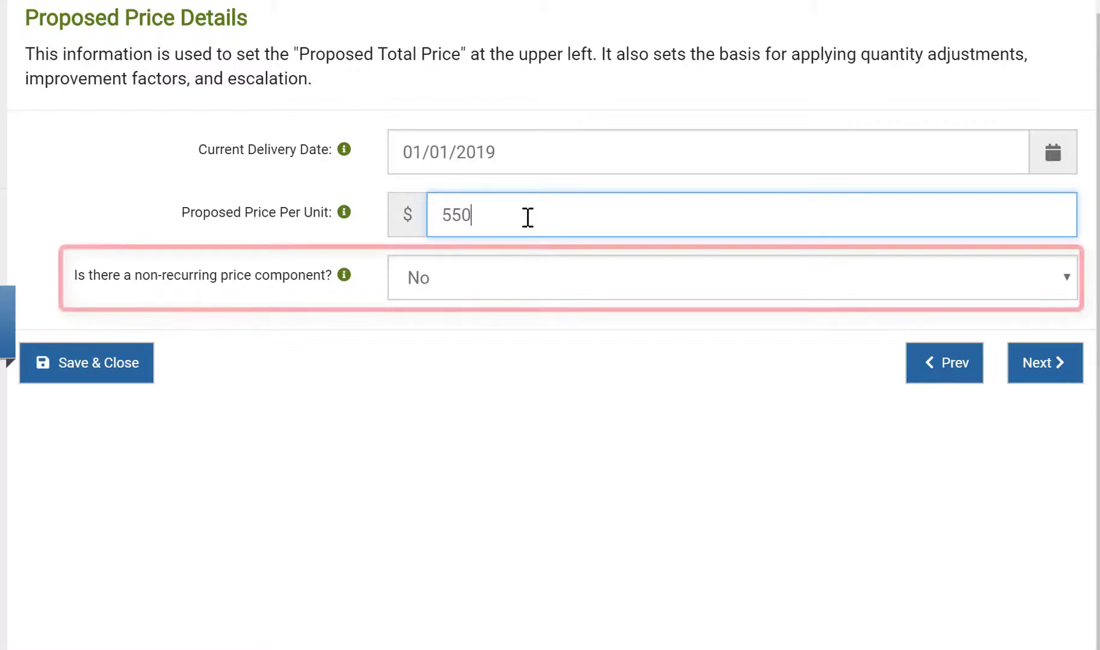
left_click(1021, 364)
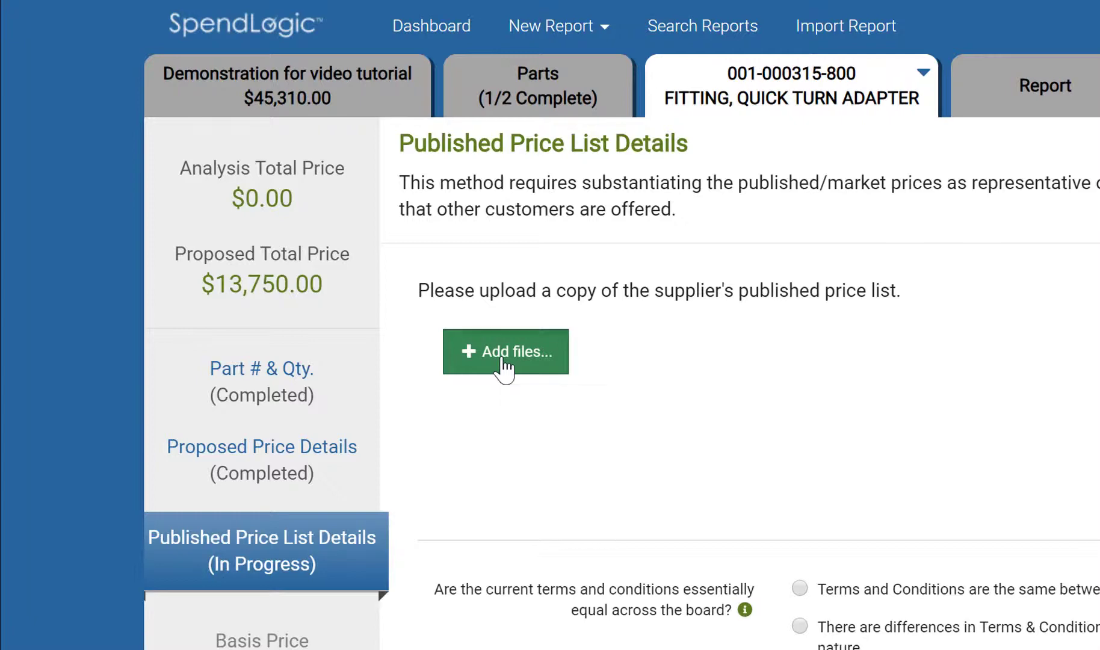
Upload the supplier's published price list 'ACME Co Published Price List.pdf' and continue
left_click(506, 351)
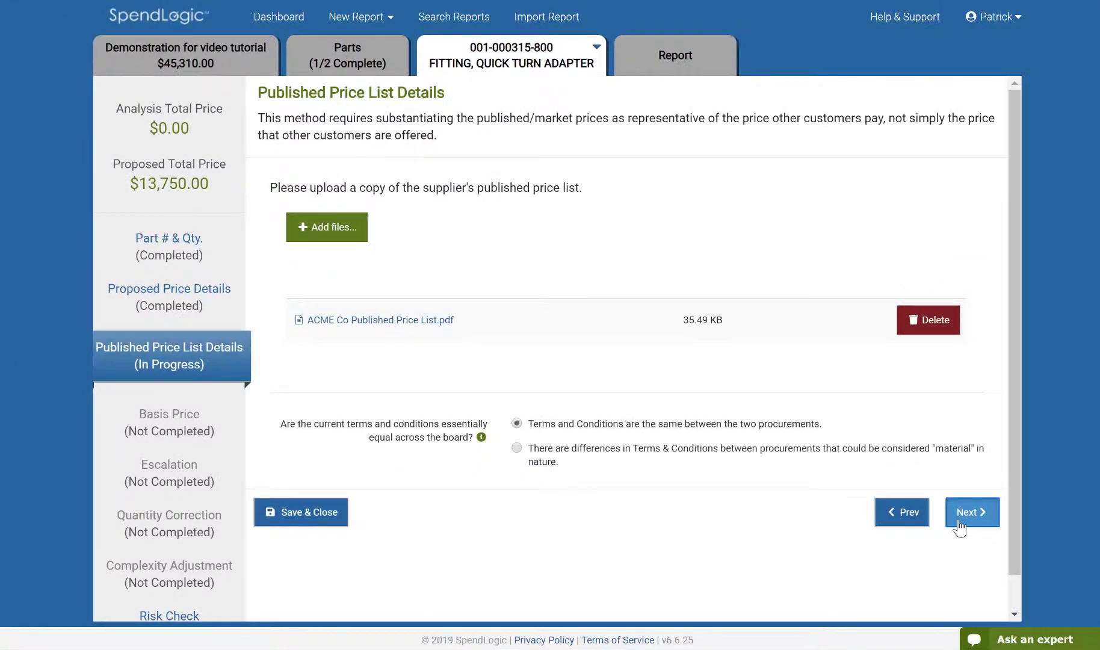
left_click(1017, 448)
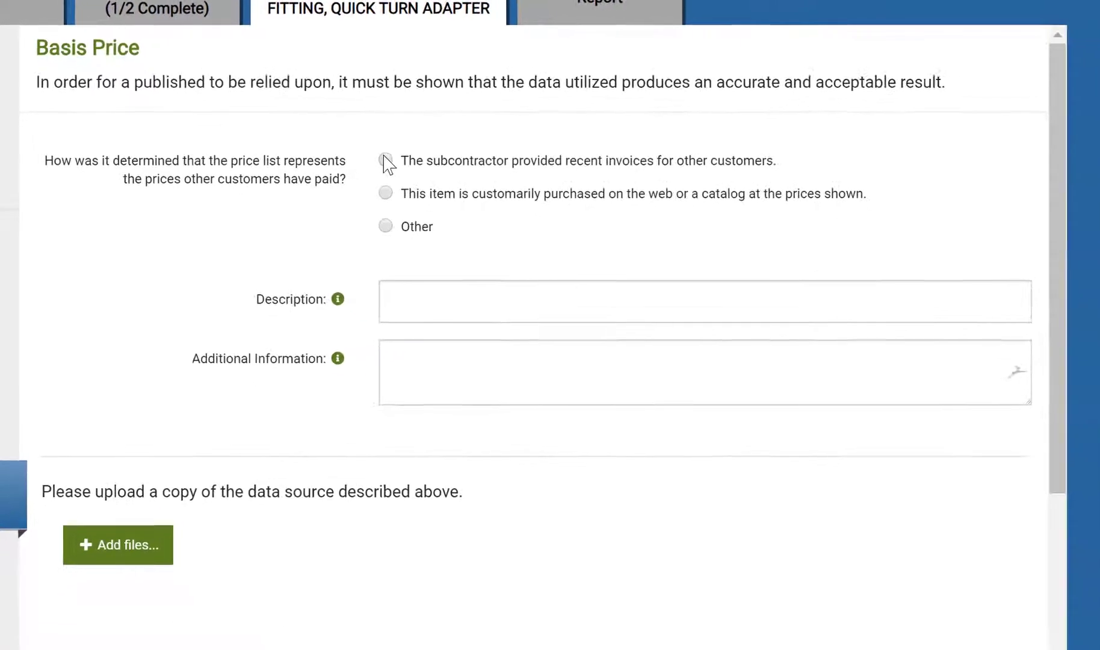
Select that the subcontractor provided recent invoices and enter additional information 'This part number was sold to another customer recently. An invoice was provided.'
left_click(386, 160)
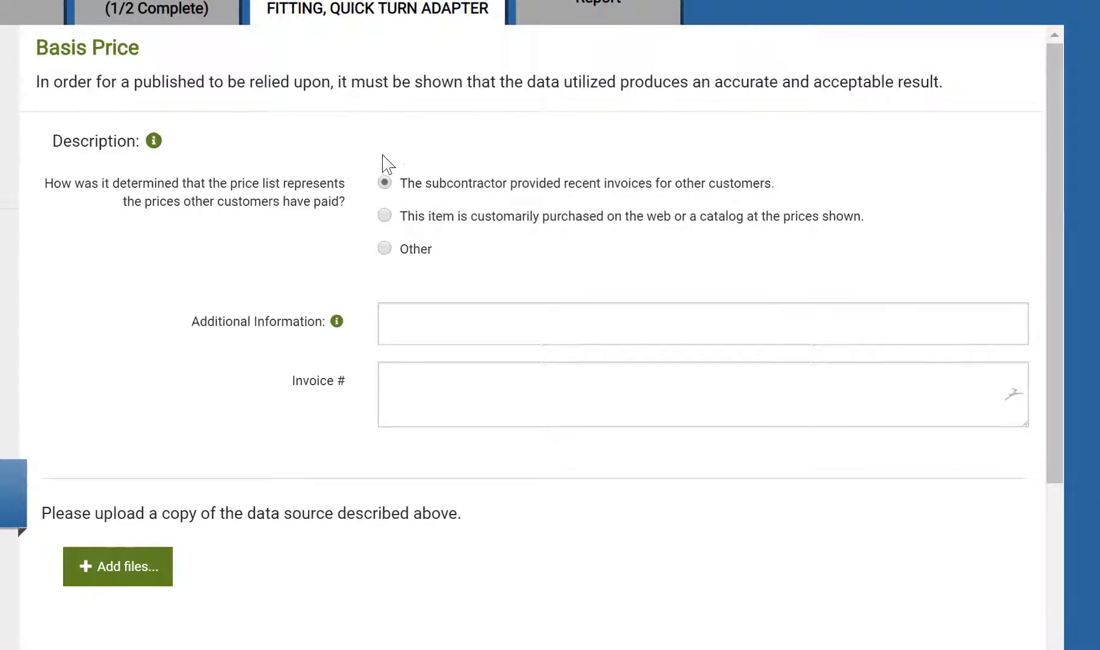
left_click(426, 330)
type("This par")
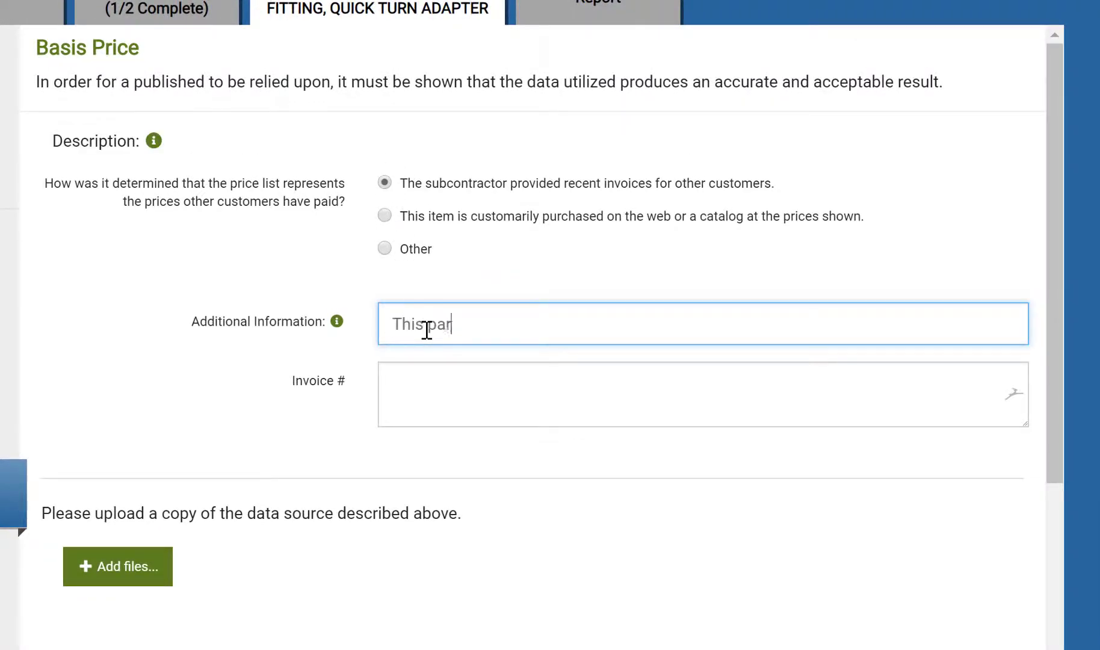
type("t number was sold to another cust")
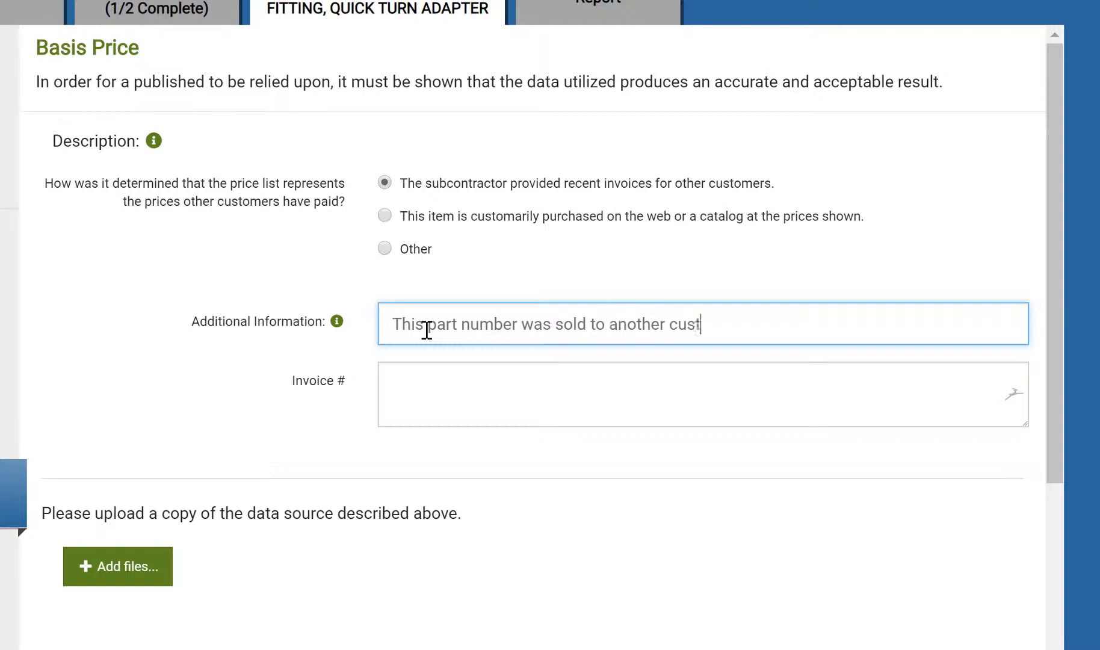
type("omer recently.  An invoice was pro")
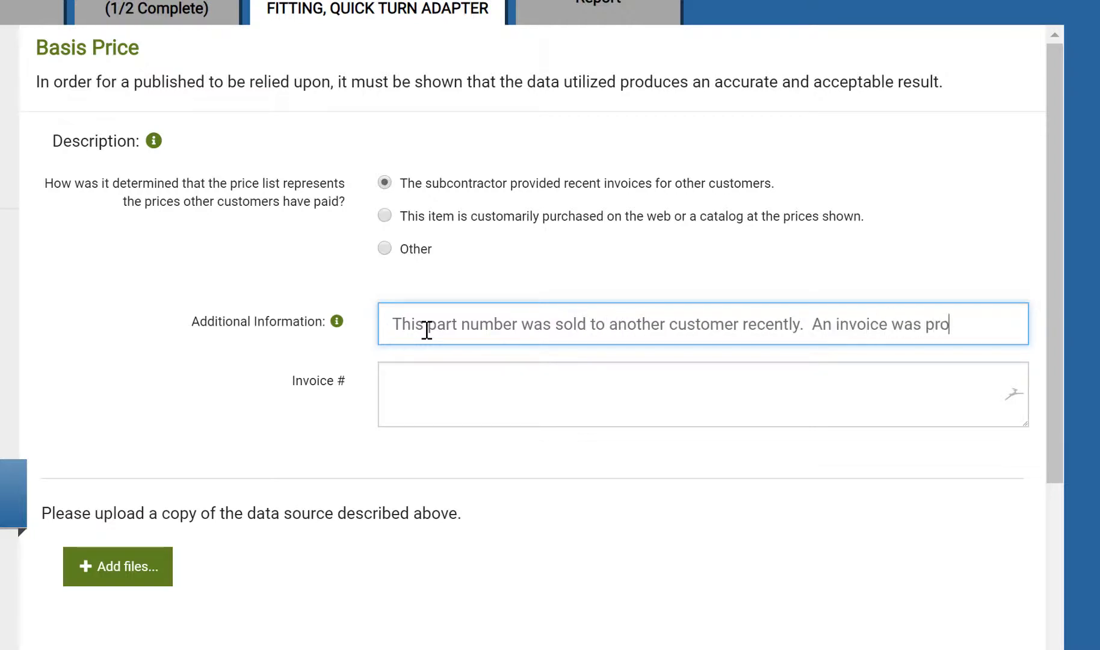
type("vided.")
Enter the invoice number and upload the invoice file 'ACME Co Redacted Invoice.pdf'
left_click(427, 377)
type("13255")
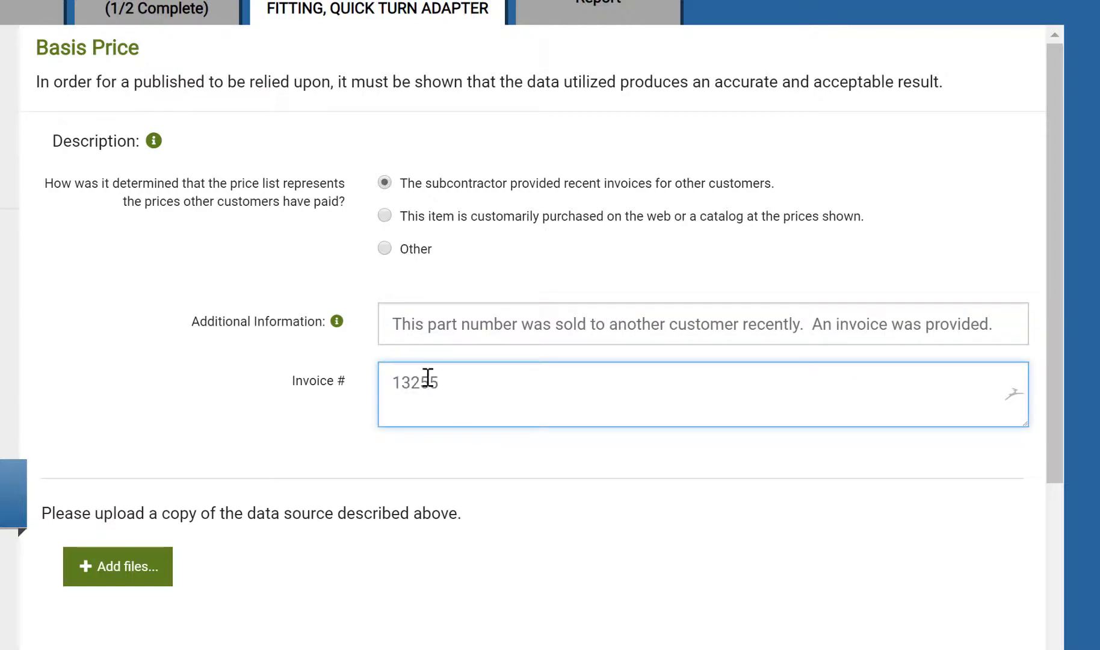
type("7")
left_click(122, 564)
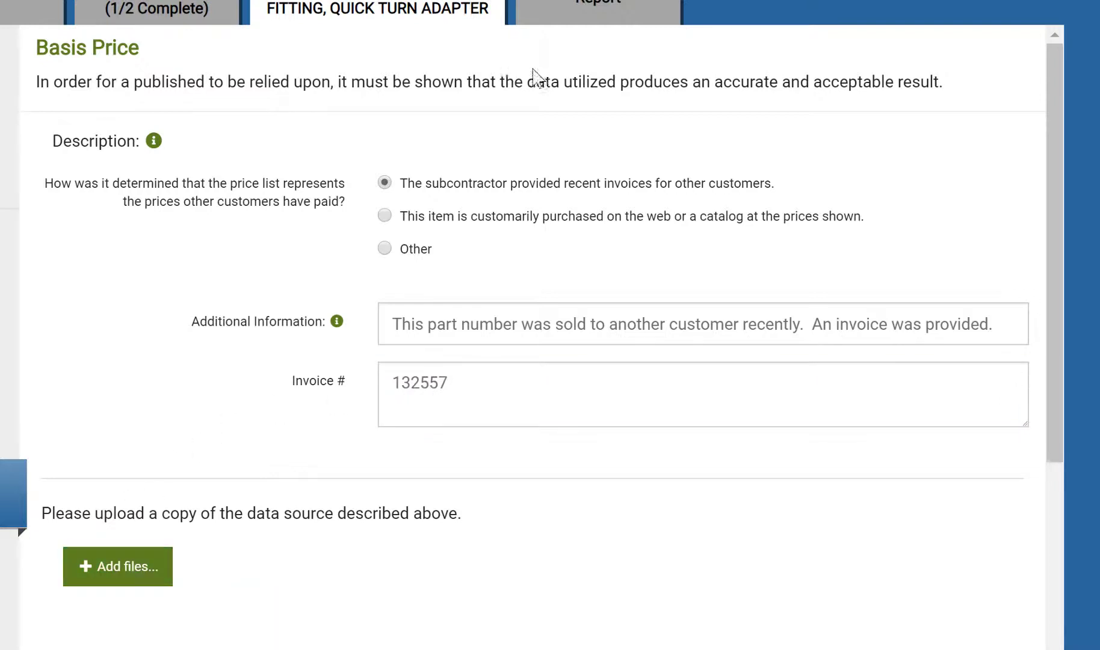
Enter invoice quantity 10, price per unit $650 and delivery date 11/15/2018, mark rebates as not customary, and continue
left_click_drag(1050, 375, 1075, 649)
left_click(471, 373)
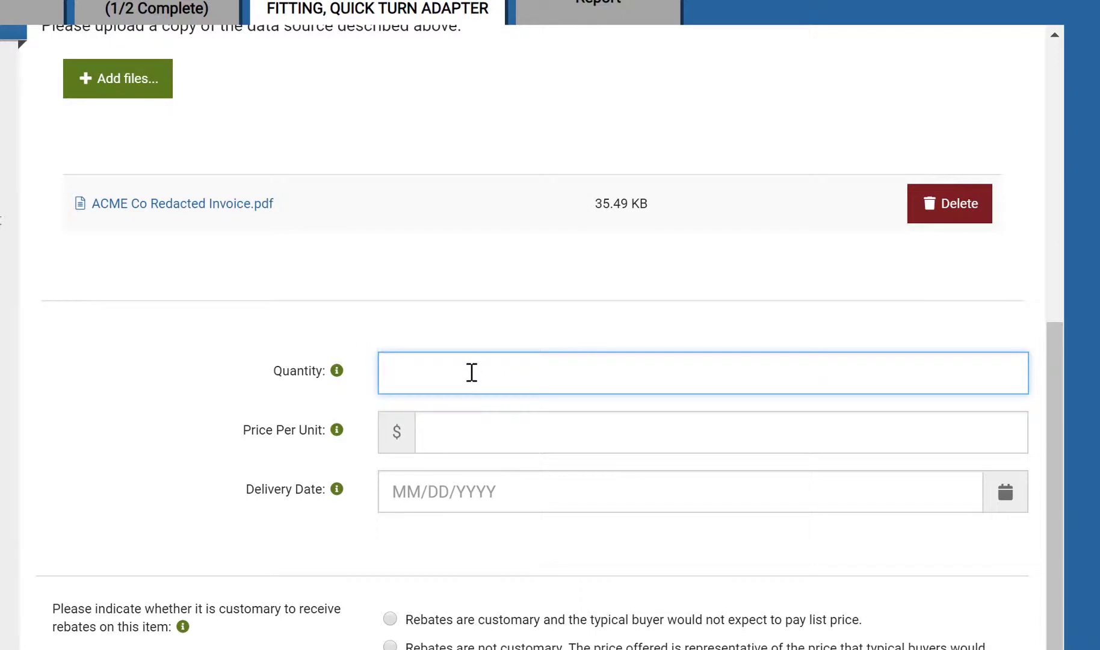
type("10")
left_click(466, 434)
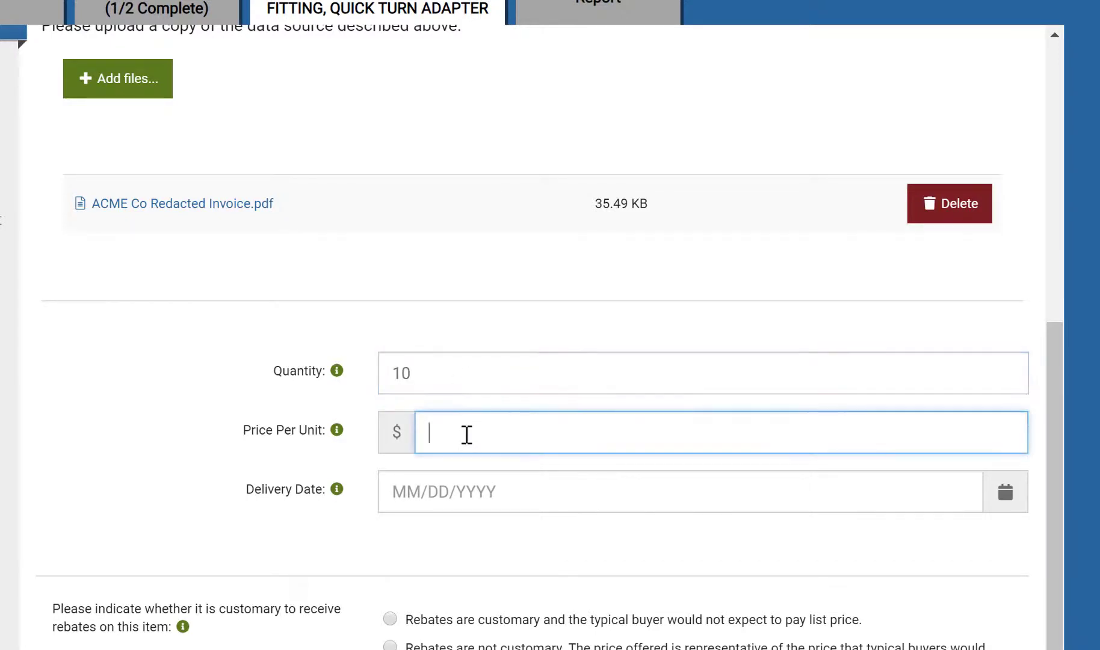
type("650")
left_click(476, 494)
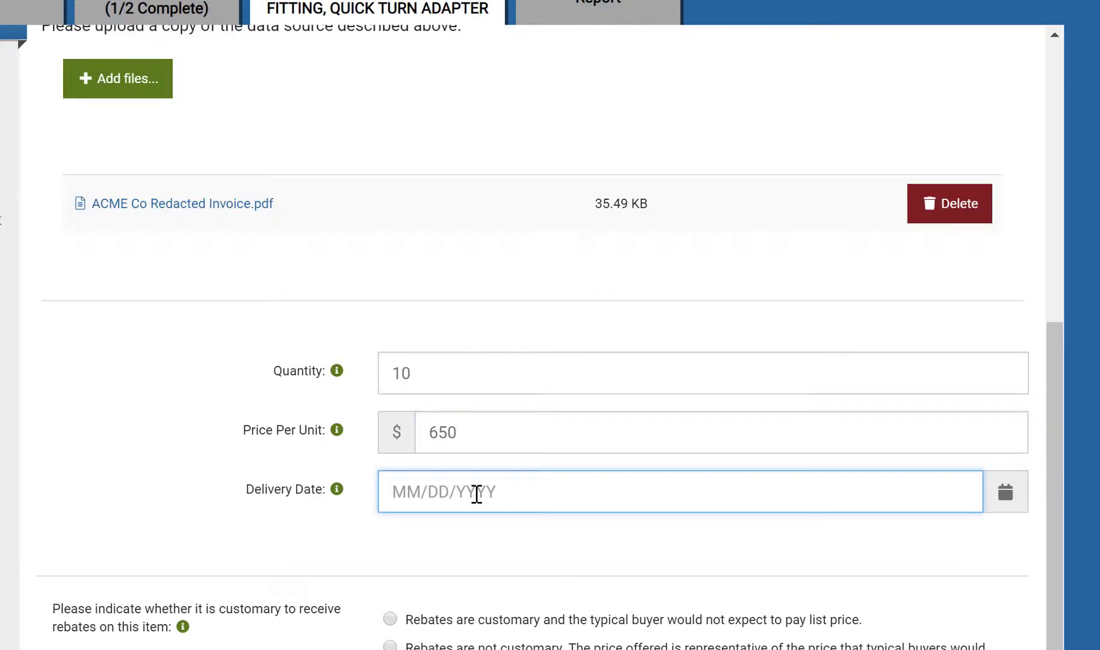
type("11/15/2018")
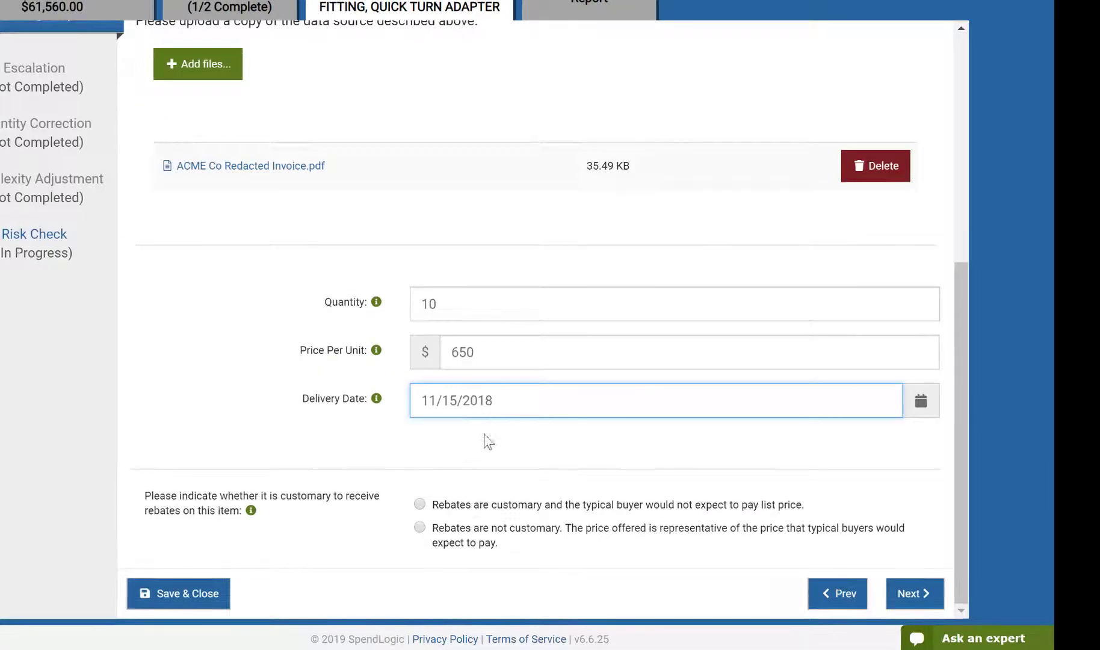
left_click(421, 529)
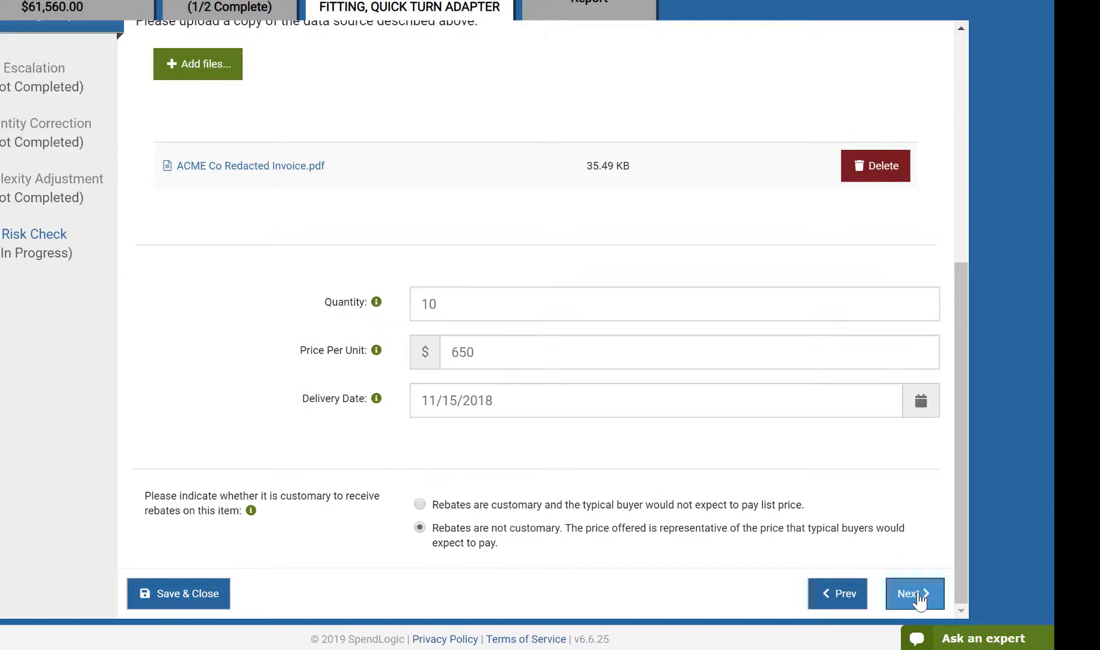
left_click(917, 596)
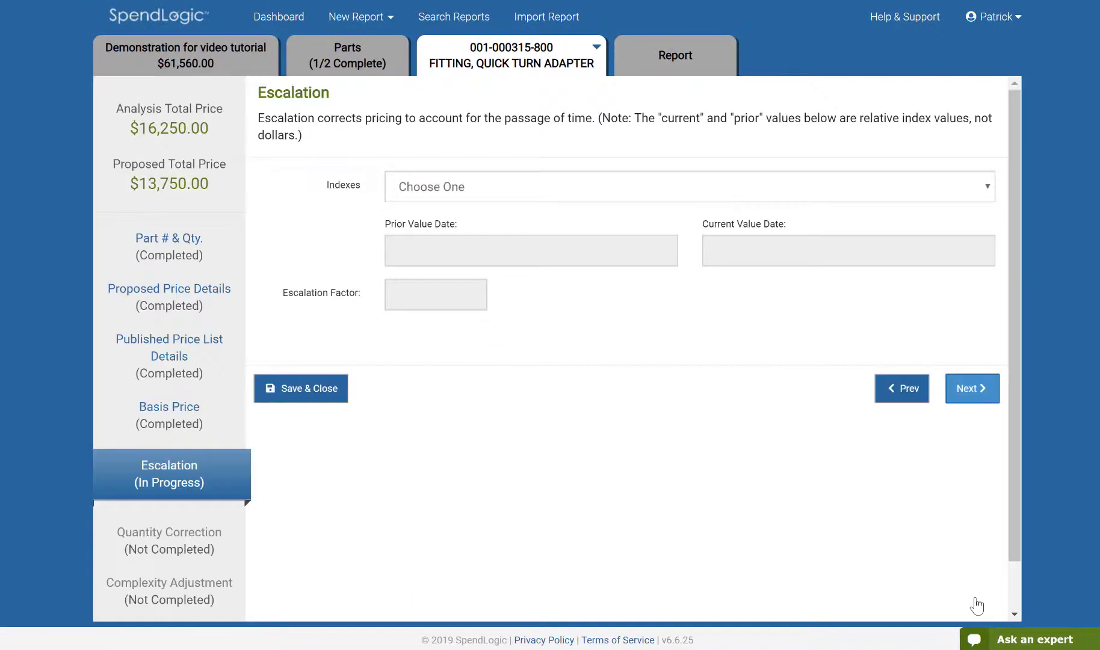
Choose the 'Aircraft engine & engine parts mfg' escalation index and continue
left_click(515, 194)
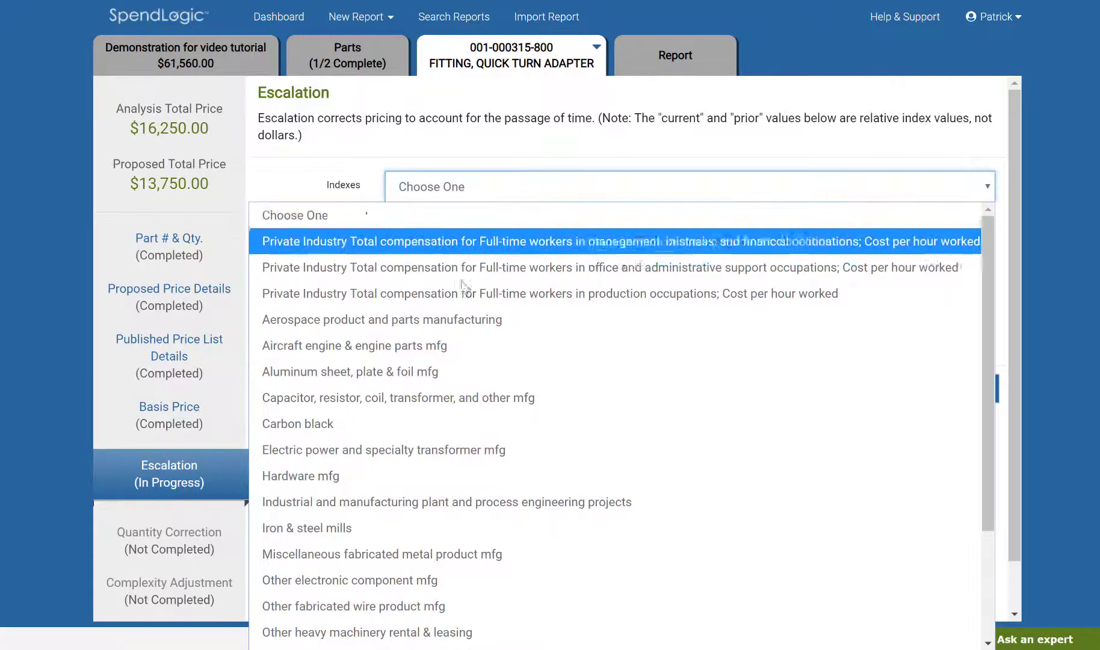
left_click(447, 341)
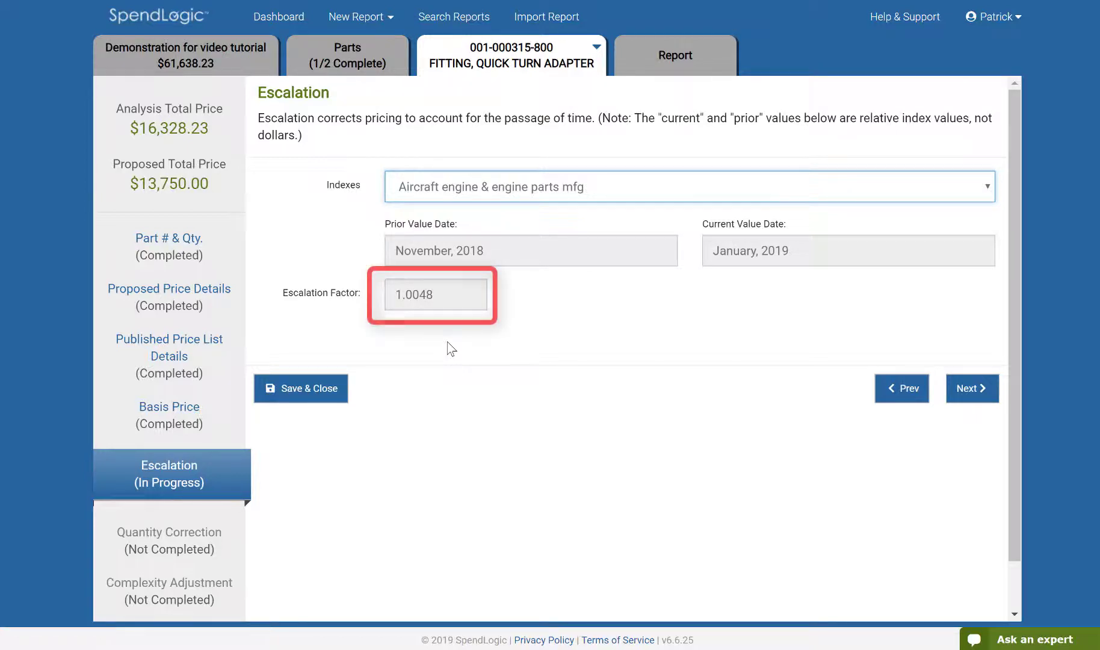
left_click(985, 388)
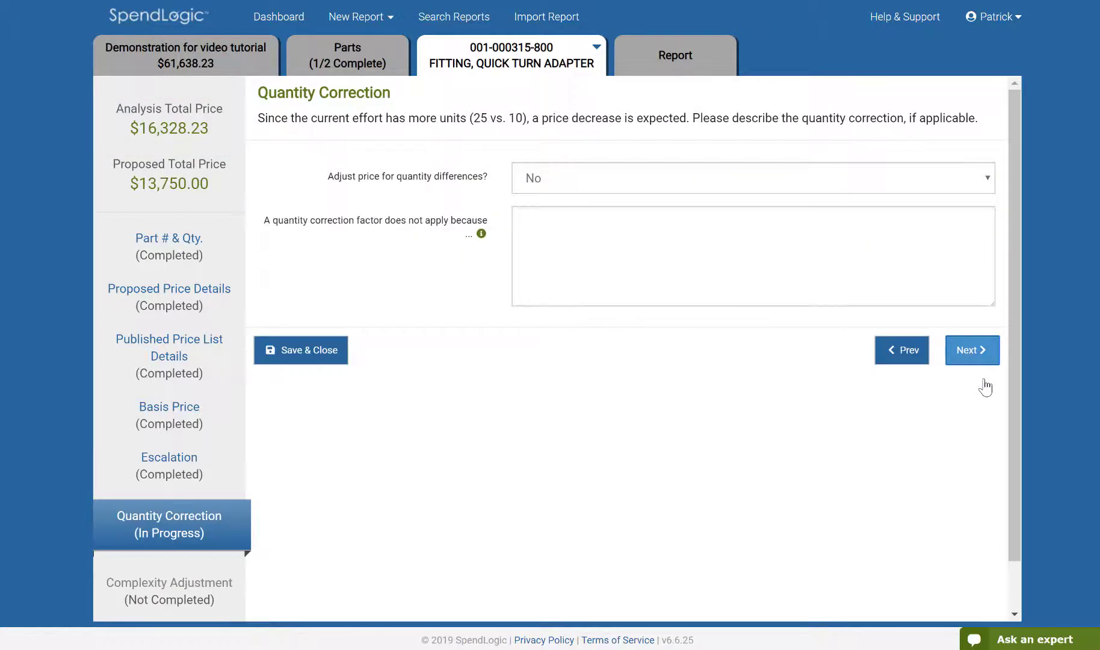
Enable quantity correction using standard DoD quantity factors and continue
left_click(610, 181)
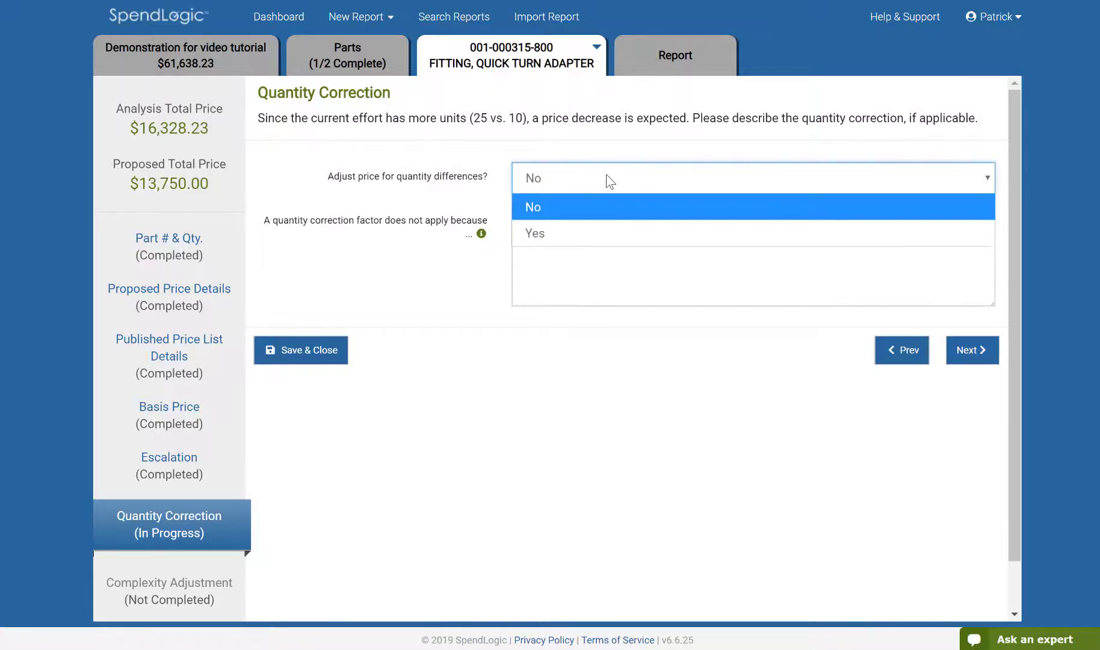
left_click(610, 234)
left_click(606, 224)
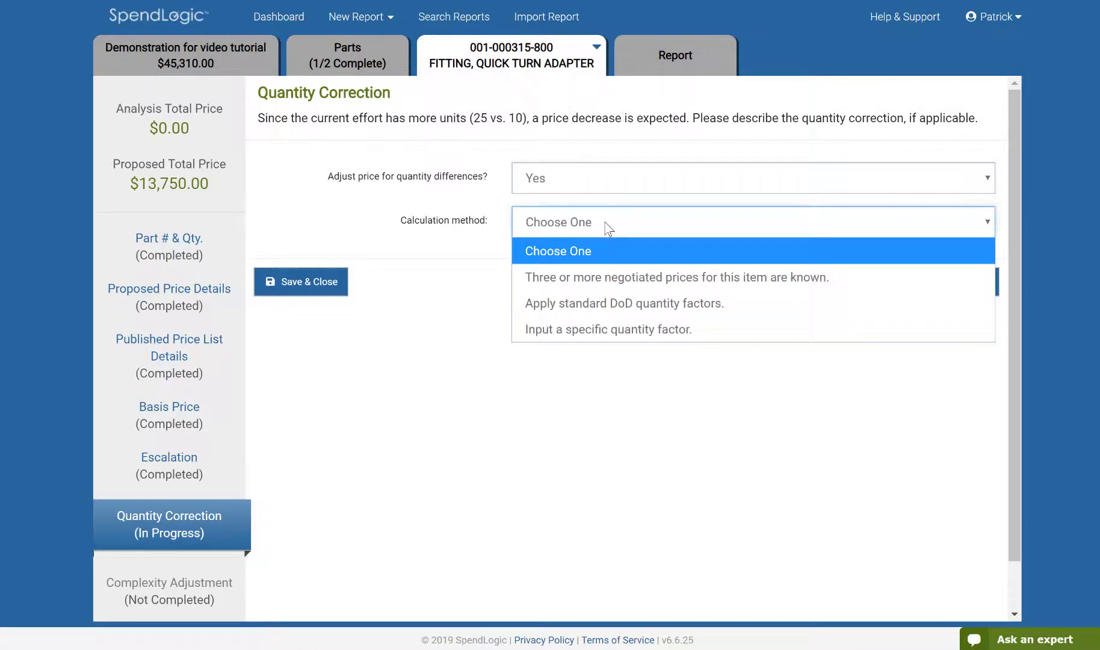
left_click(613, 306)
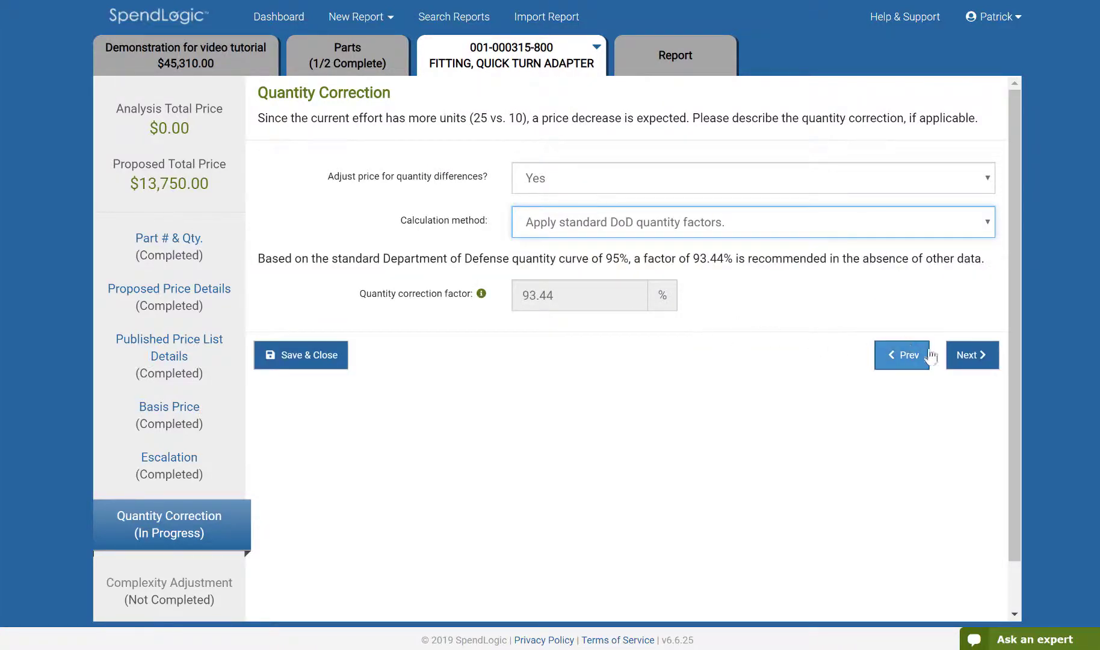
left_click(954, 359)
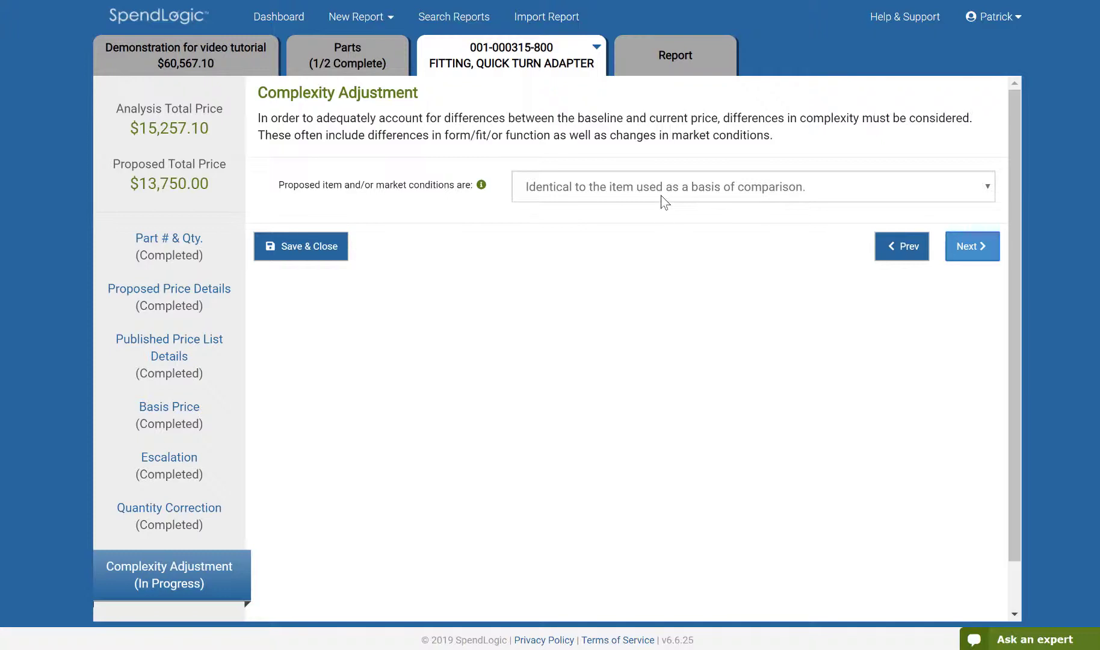
Keep the item as identical to the basis of comparison and advance through the risk check to the report
left_click(665, 200)
left_click(662, 200)
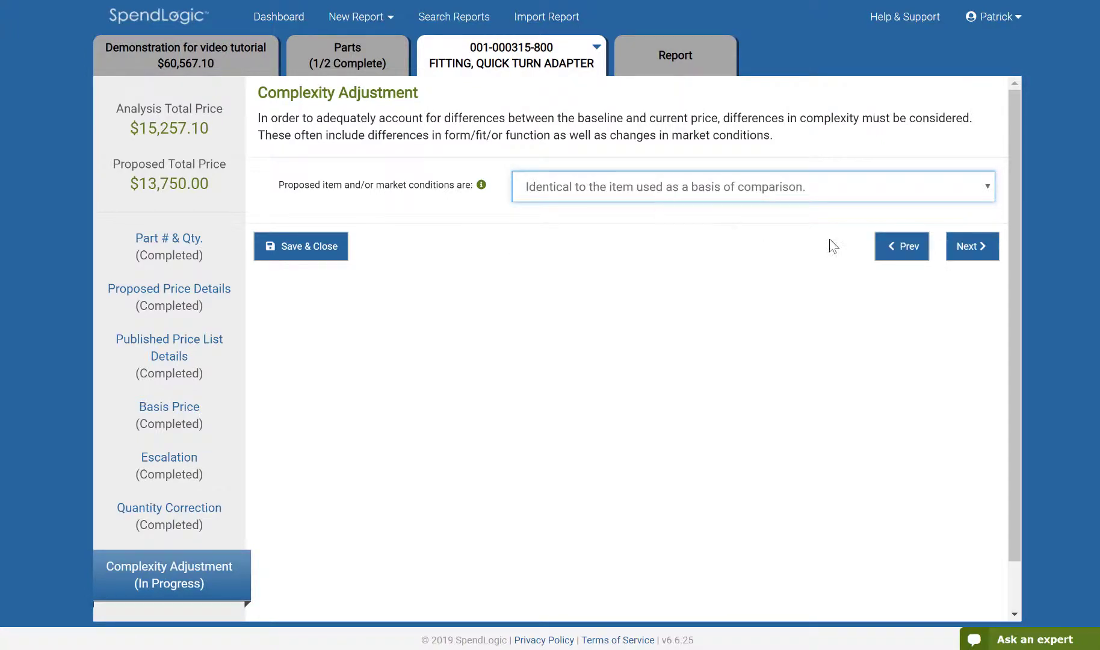
left_click(957, 253)
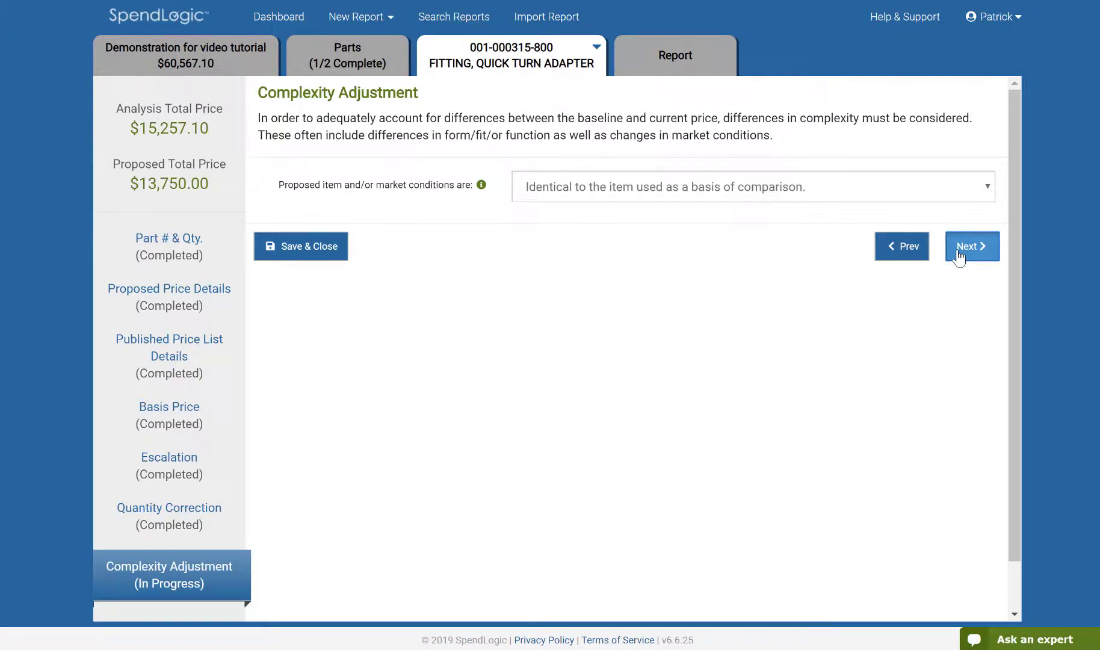
left_click(959, 254)
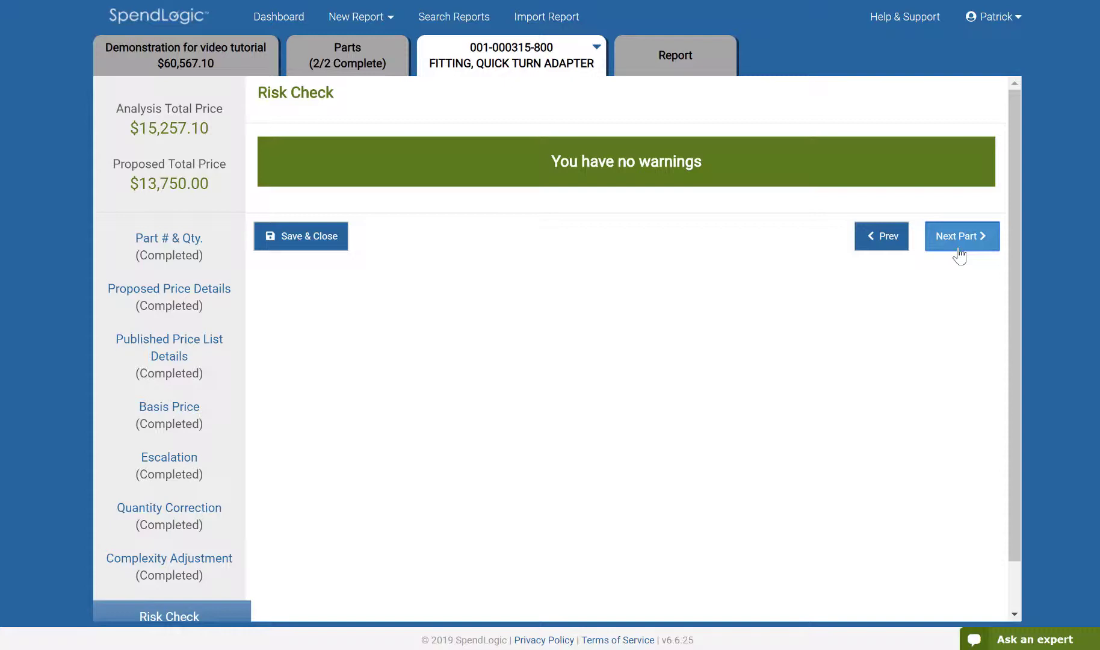
left_click(958, 249)
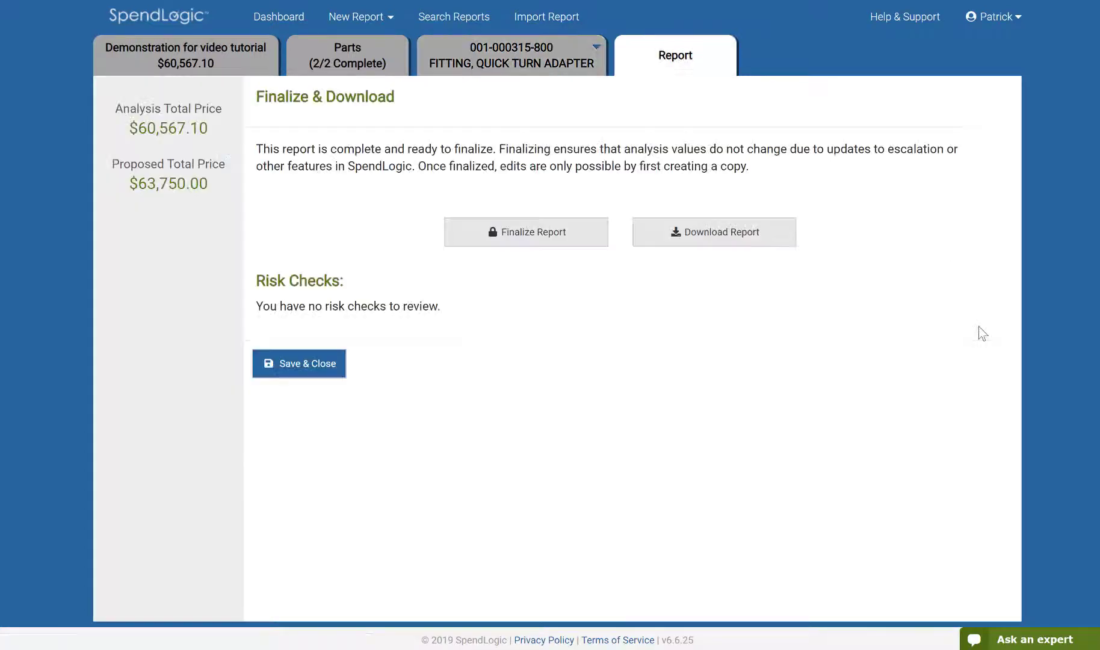